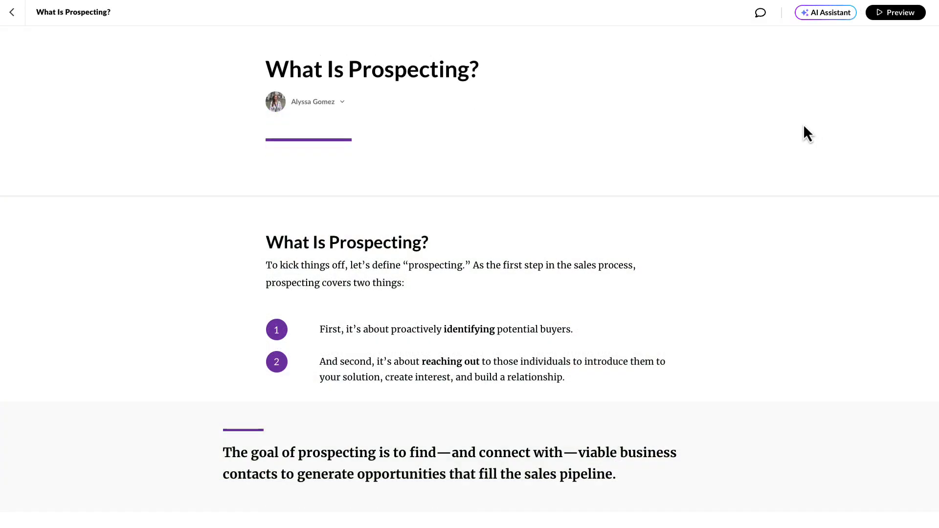
- Review the lesson's content from its header down to the true-or-false sorting activity and the continue block
scroll(803, 126, "down", 1)
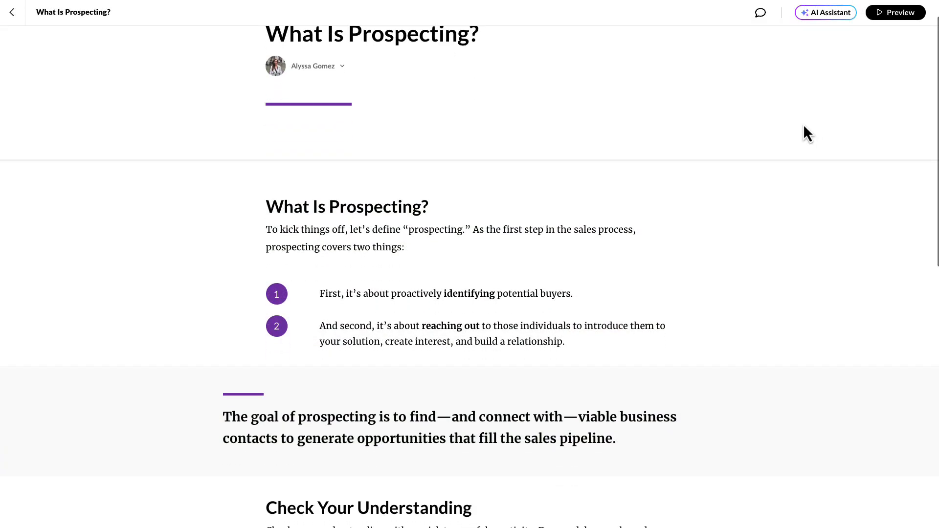
scroll(807, 133, "down", 3)
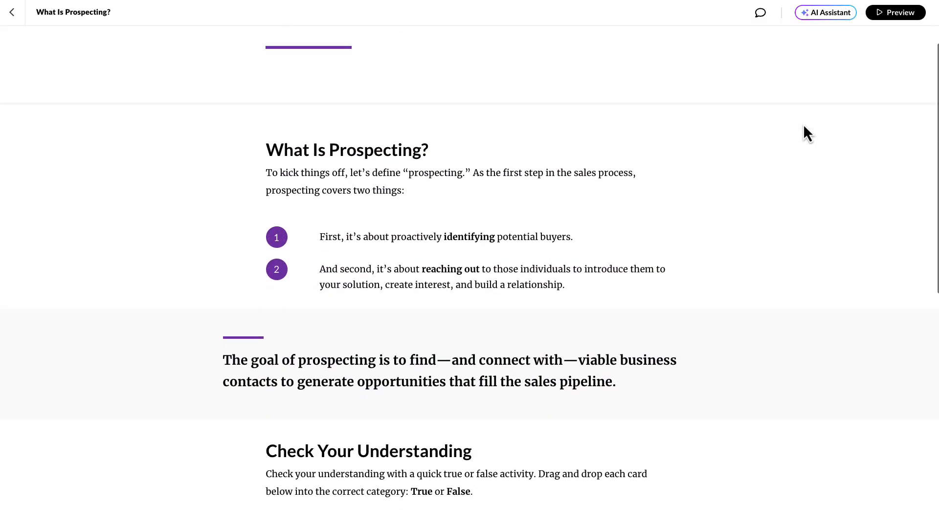
scroll(807, 133, "down", 3)
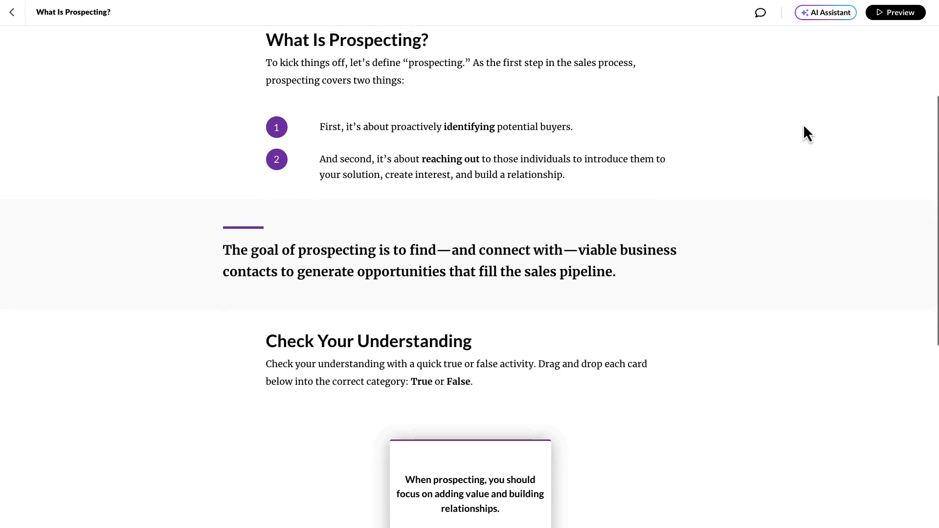
scroll(807, 133, "down", 5)
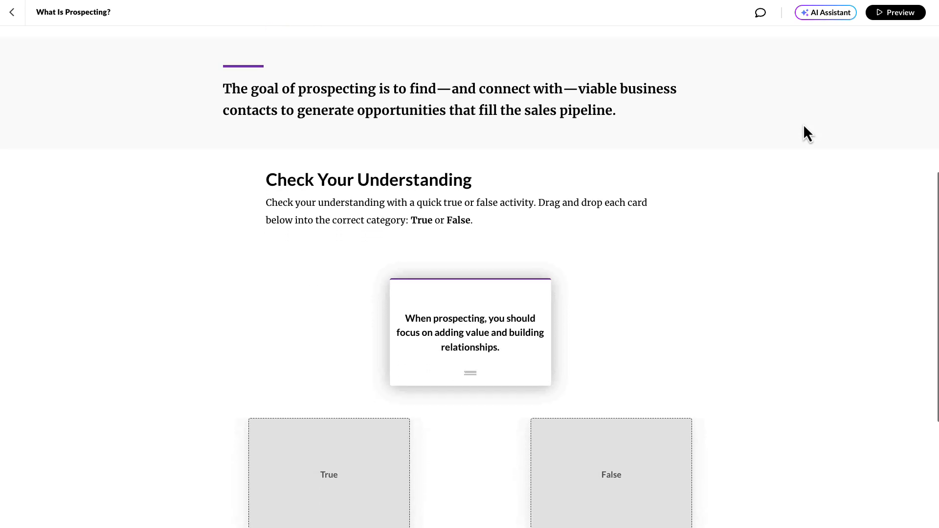
scroll(807, 133, "down", 3)
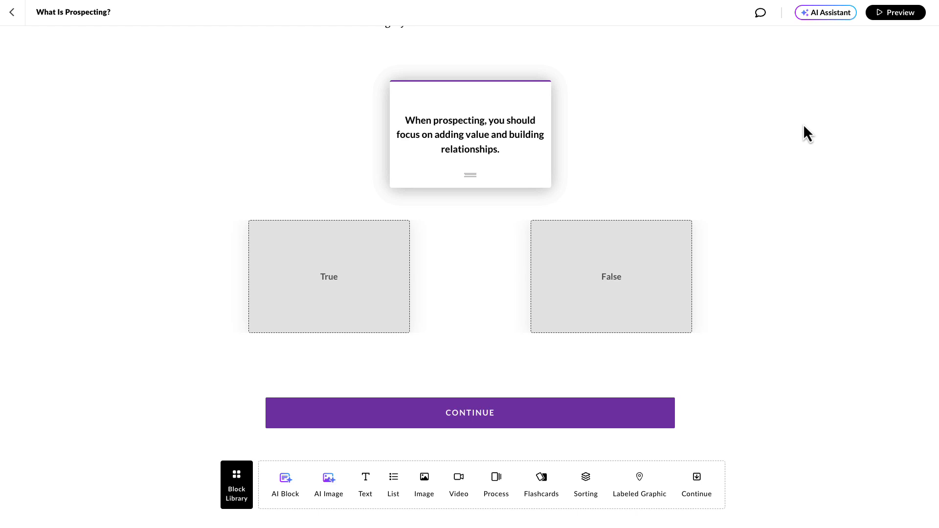
scroll(804, 128, "up", 5)
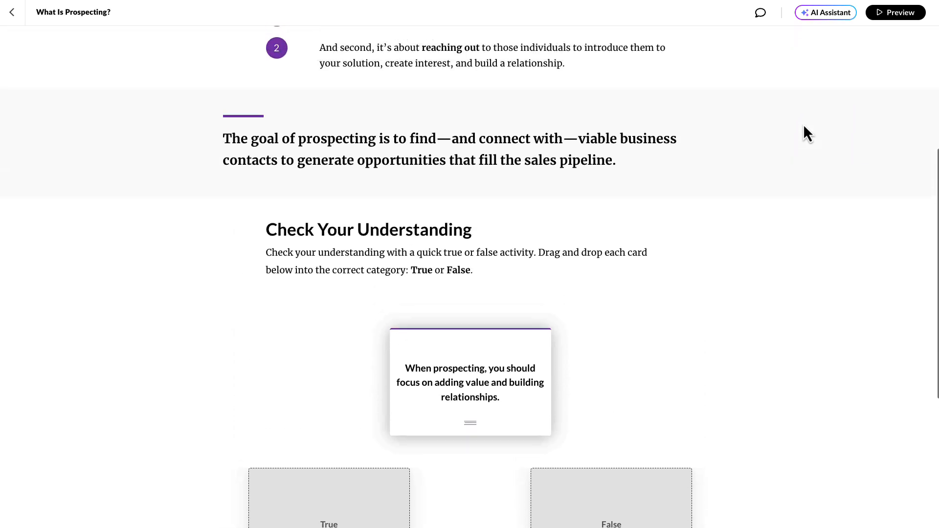
scroll(807, 133, "up", 4)
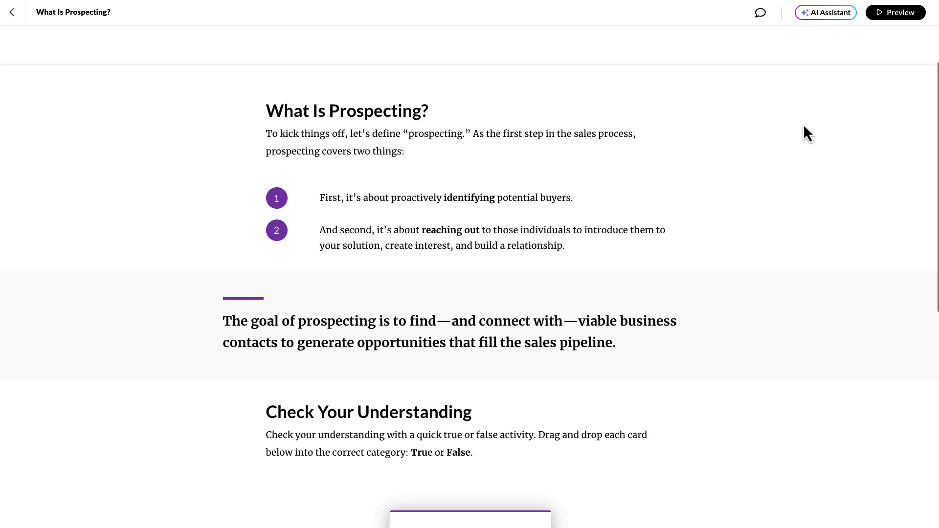
scroll(803, 125, "up", 1)
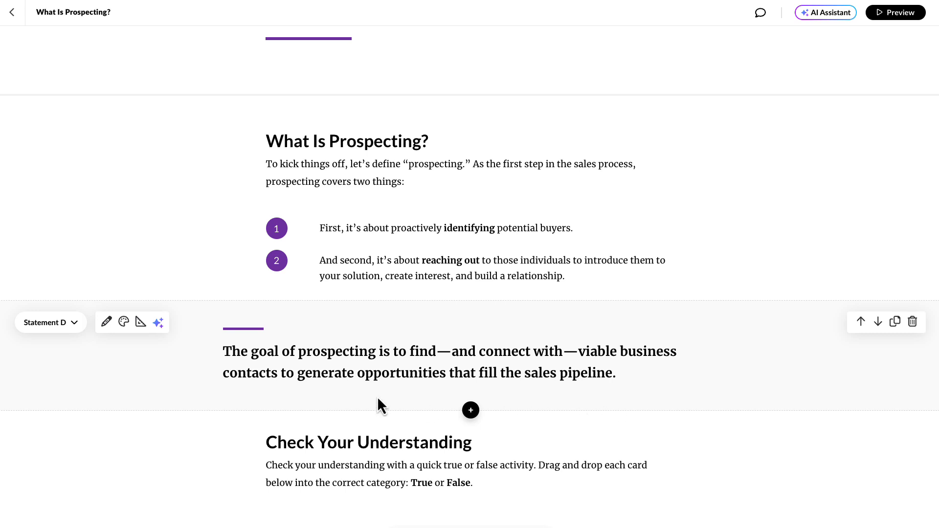
- Change the background style of the statement block about the goal of prospecting to Image
left_click(124, 324)
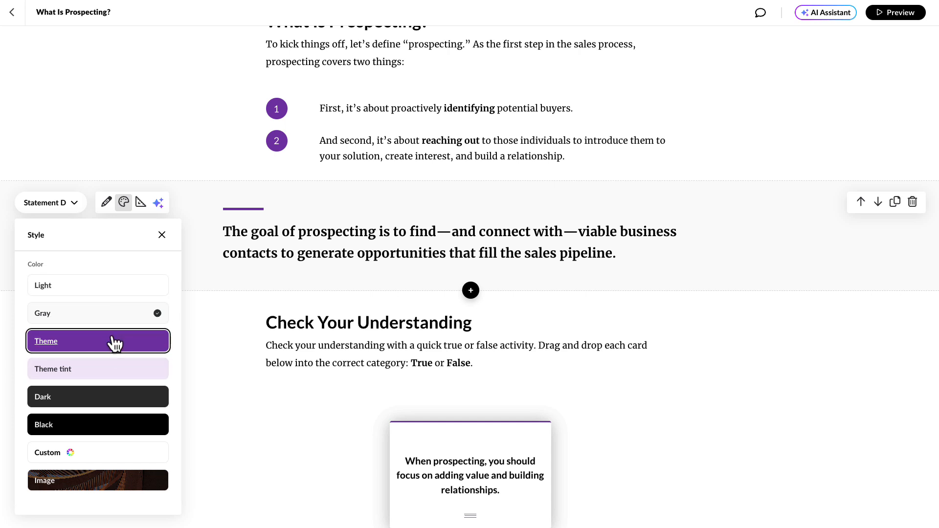
scroll(117, 381, "down", 1)
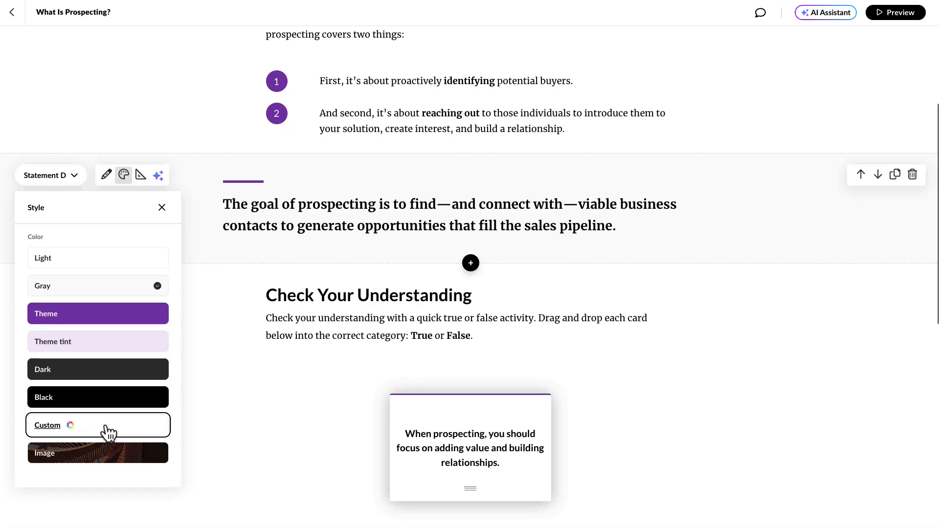
left_click(97, 462)
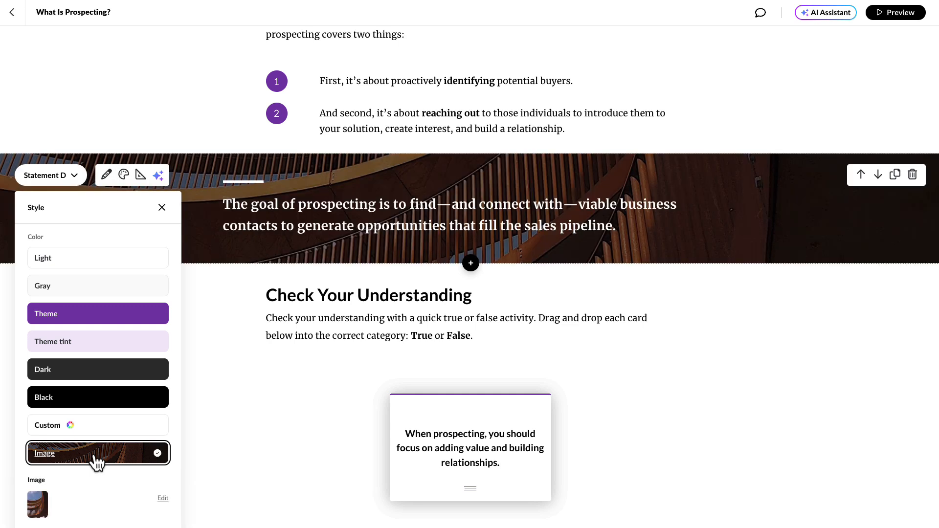
- Describe an AI replacement image: a woman sitting on a park bench looking down at an ipad, right third, blank left third, shot from a distance
scroll(98, 462, "down", 1)
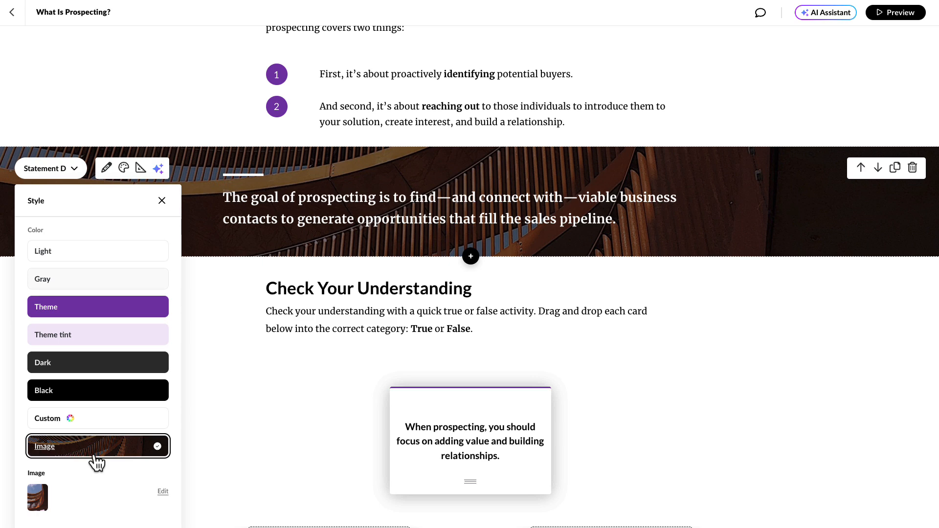
left_click(162, 492)
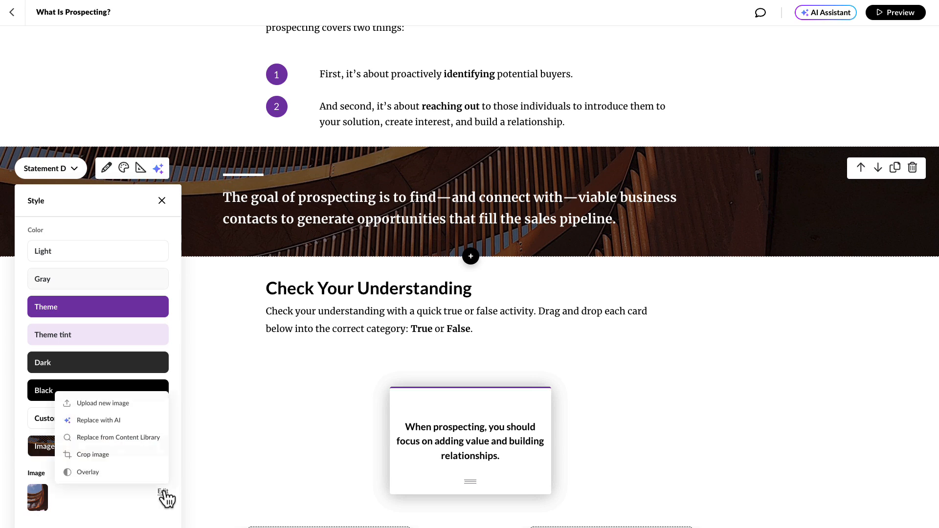
left_click(118, 420)
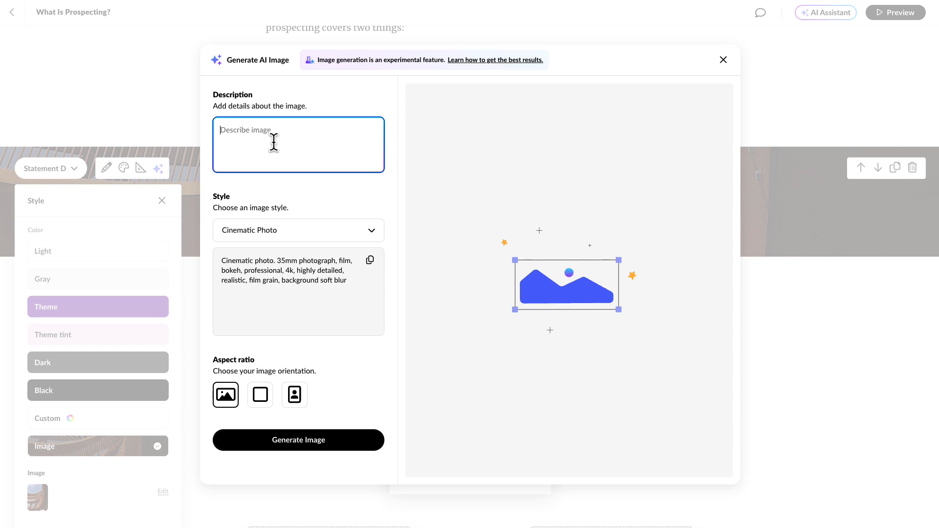
type("A woman is sitting on a park bench looking down at an ipad")
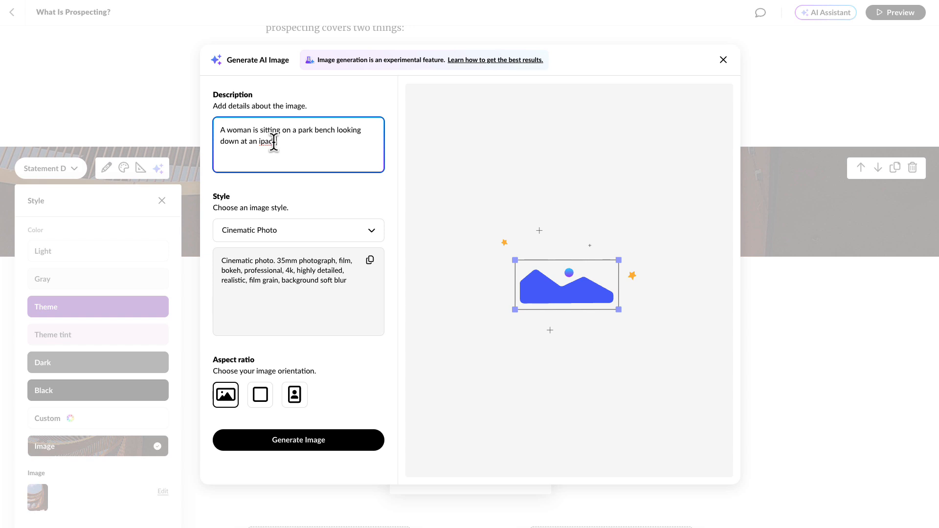
type(". The woman should be on the right third of the image, and")
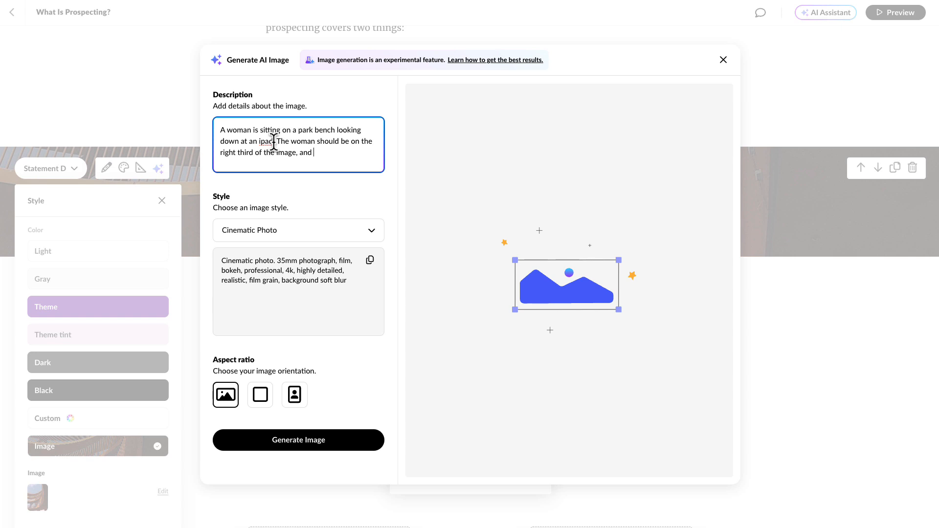
type(" there should be blank space on the left thui")
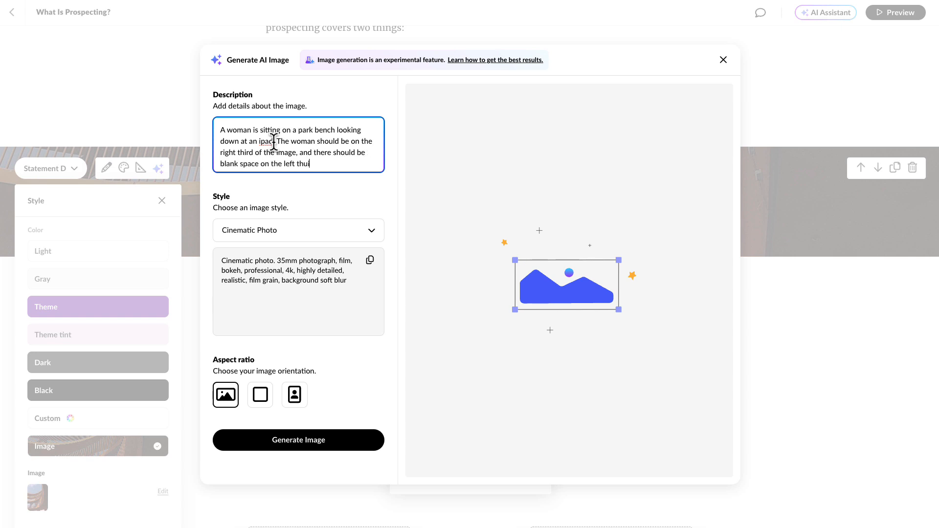
key("BackSpace")
key("BackSpace")
type("ird of the image.")
type("The shot should be taken from a di")
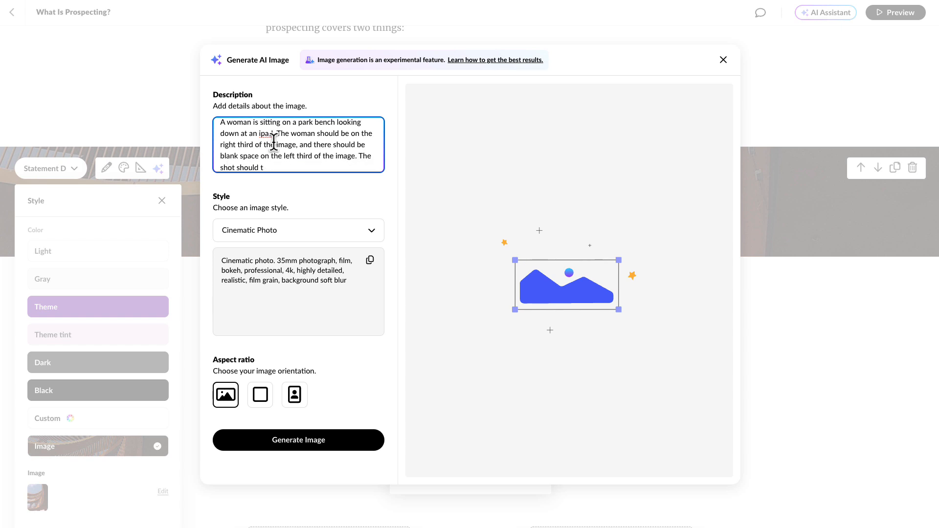
type("stance.")
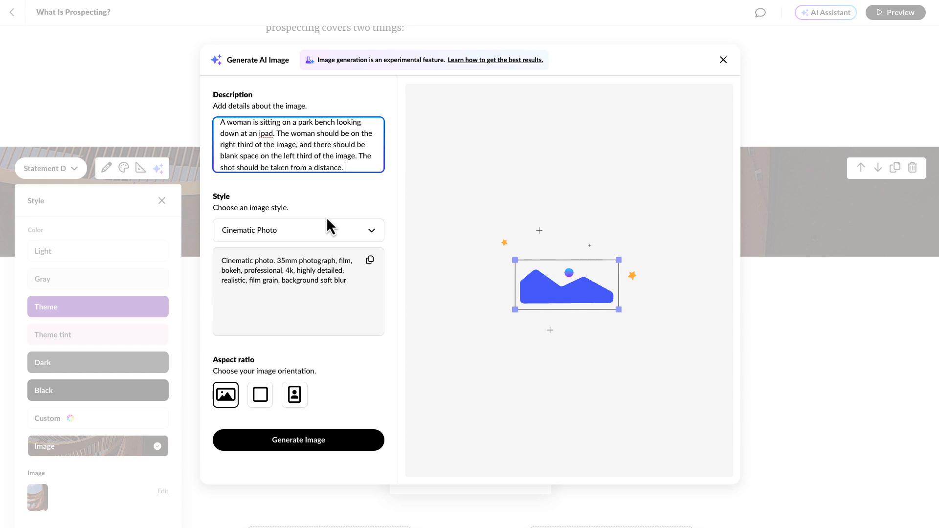
- Look through the image styles, choose Cinematic Photo, and generate the images in landscape orientation
left_click(374, 235)
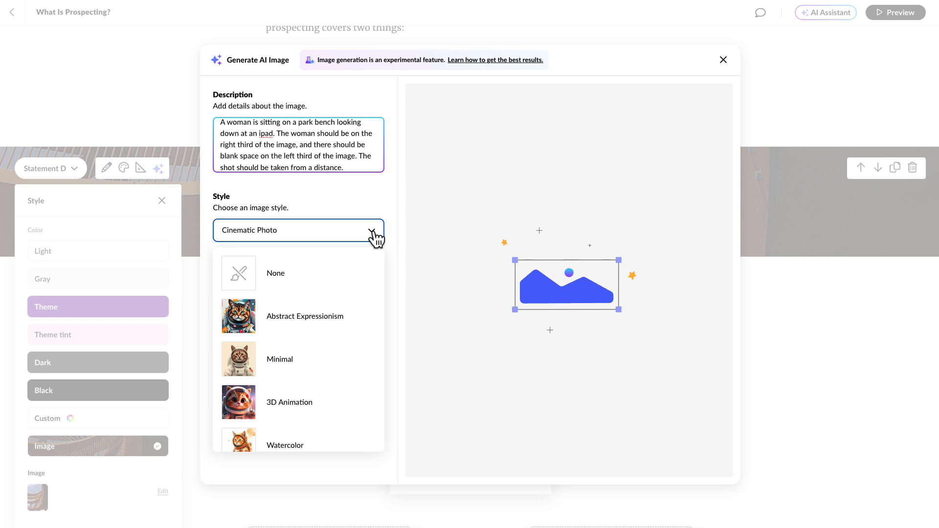
scroll(362, 307, "down", 4)
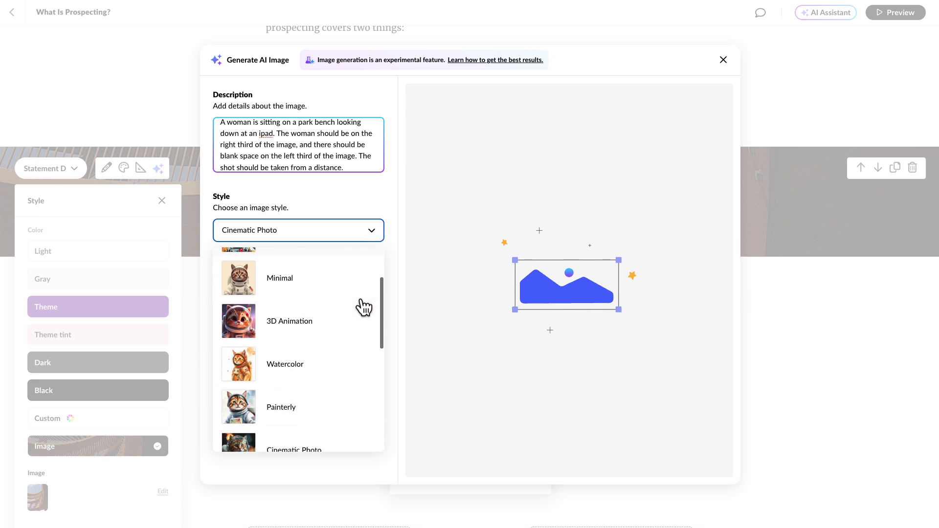
scroll(363, 307, "down", 1)
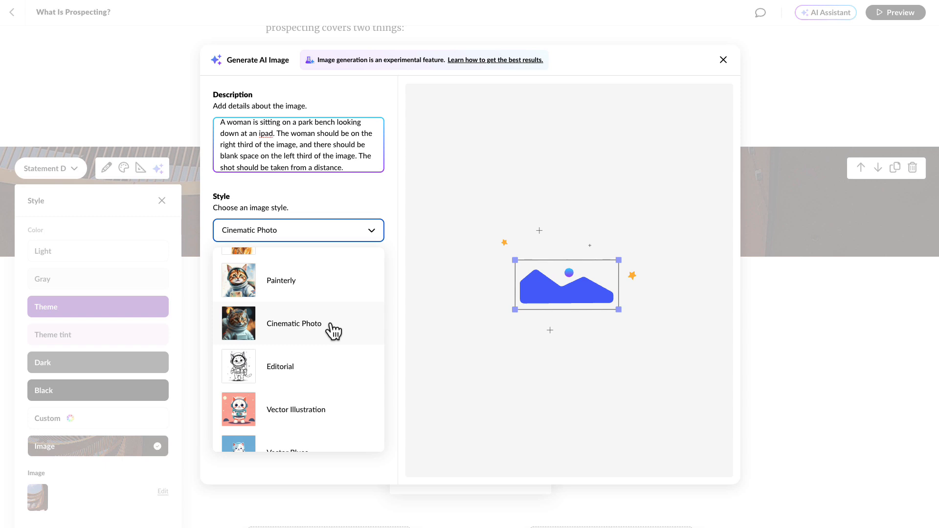
scroll(334, 331, "down", 4)
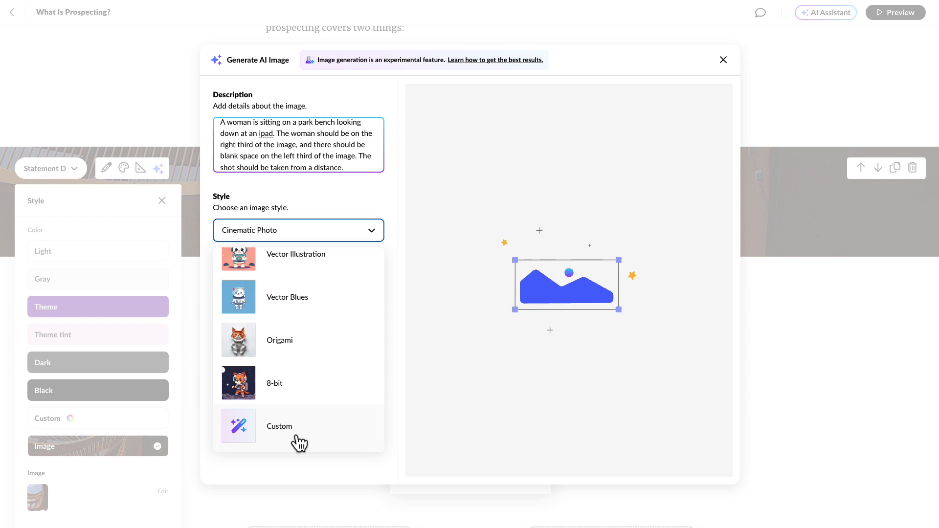
scroll(294, 370, "up", 3)
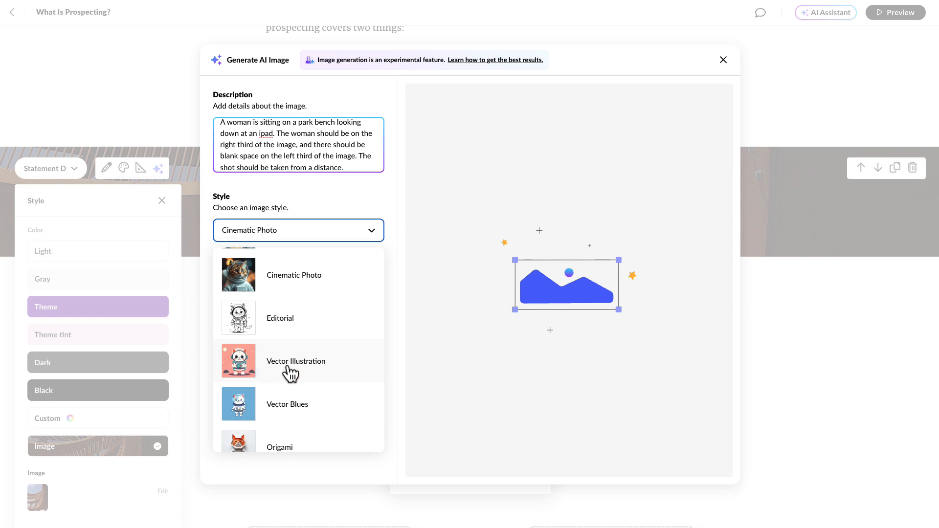
scroll(290, 374, "up", 2)
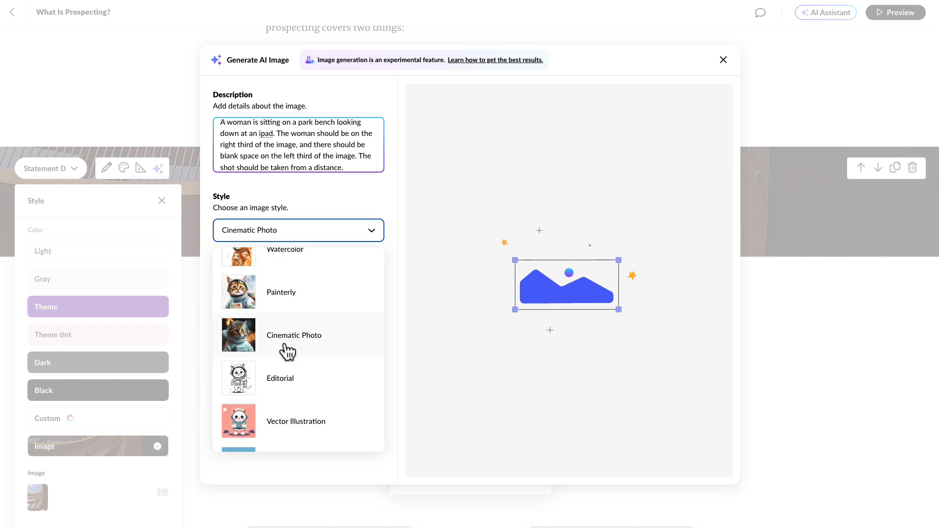
left_click(292, 348)
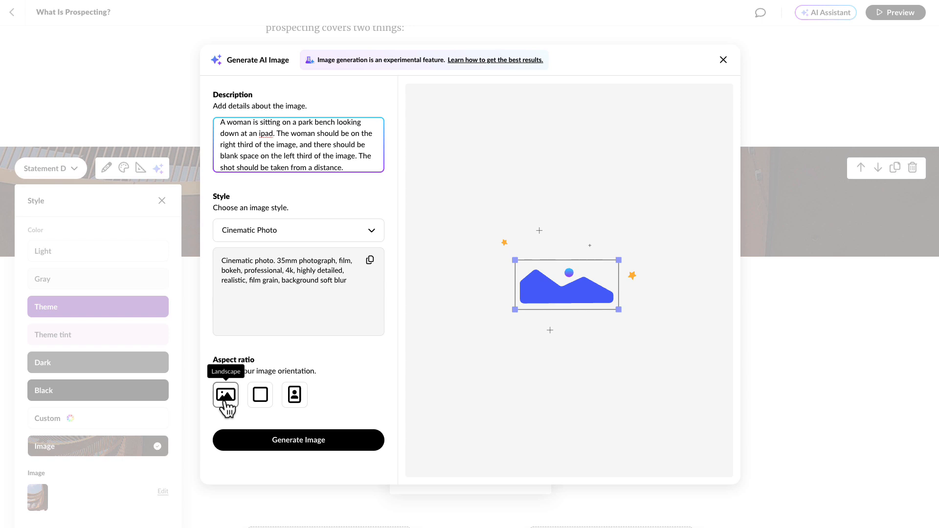
left_click(252, 445)
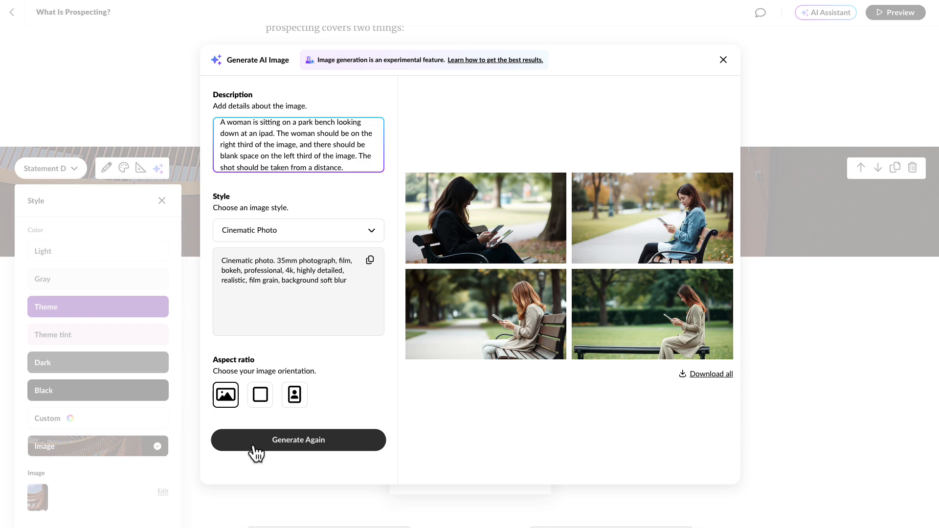
- Insert the fourth generated image, the woman on the bench against a green park, as the statement block's background and close the style settings
mouse_move(462, 211)
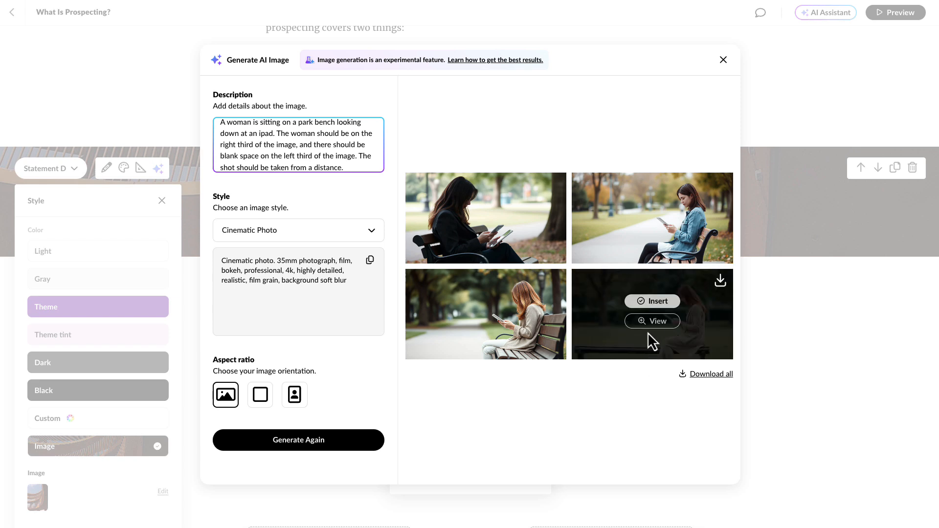
left_click(648, 302)
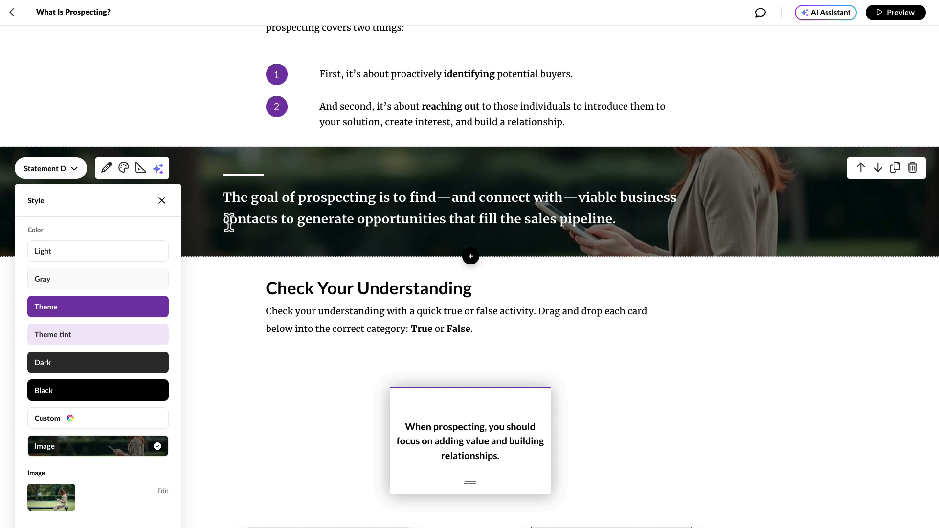
left_click(164, 201)
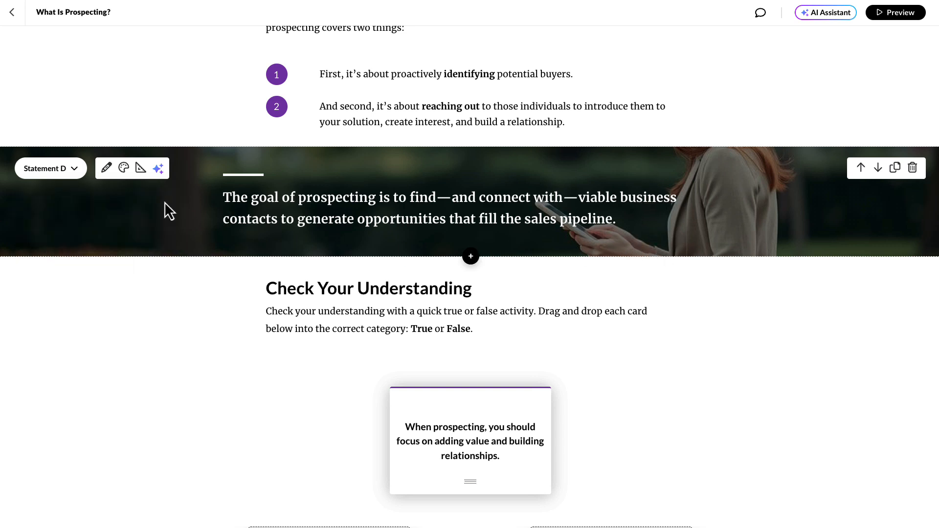
- Set the statement block's top and bottom padding to 200
left_click(142, 169)
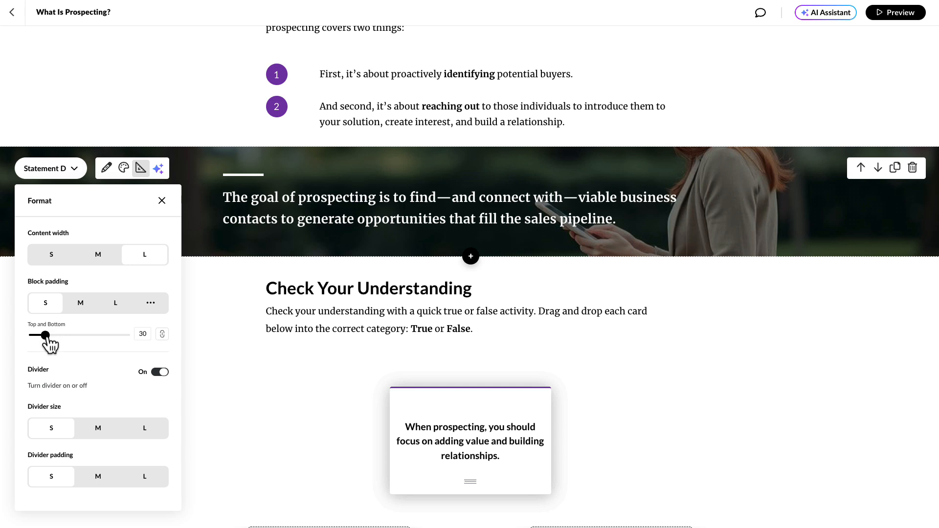
left_click_drag(46, 336, 128, 336)
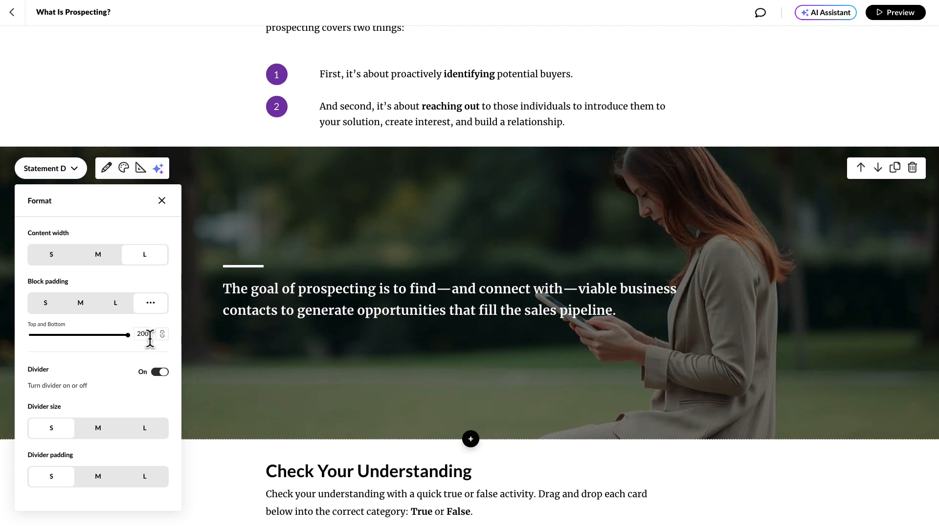
left_click(274, 364)
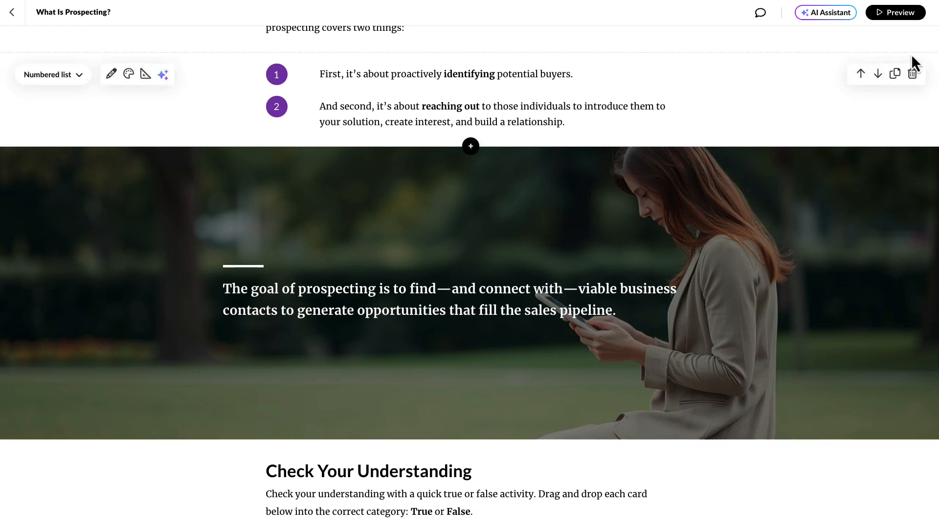
- Preview the lesson and check how the statement block looks with its new background image
left_click(904, 12)
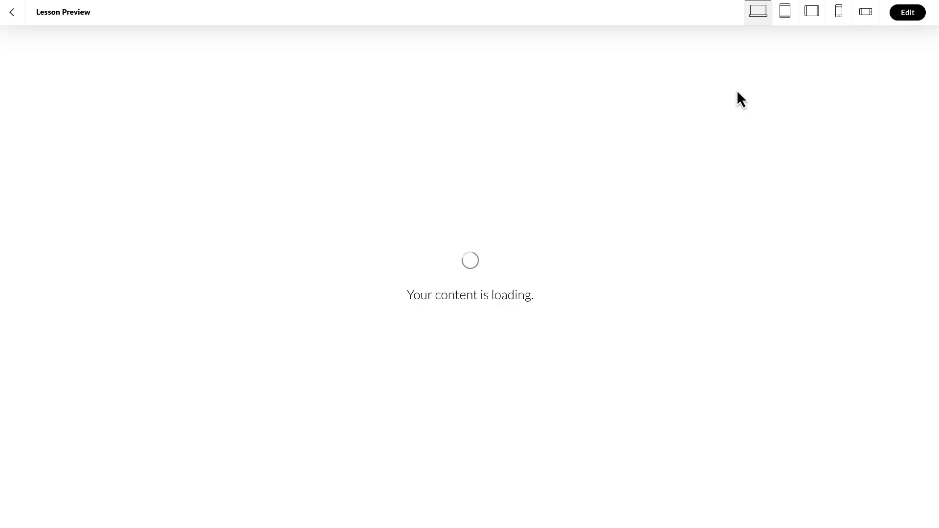
scroll(737, 90, "down", 5)
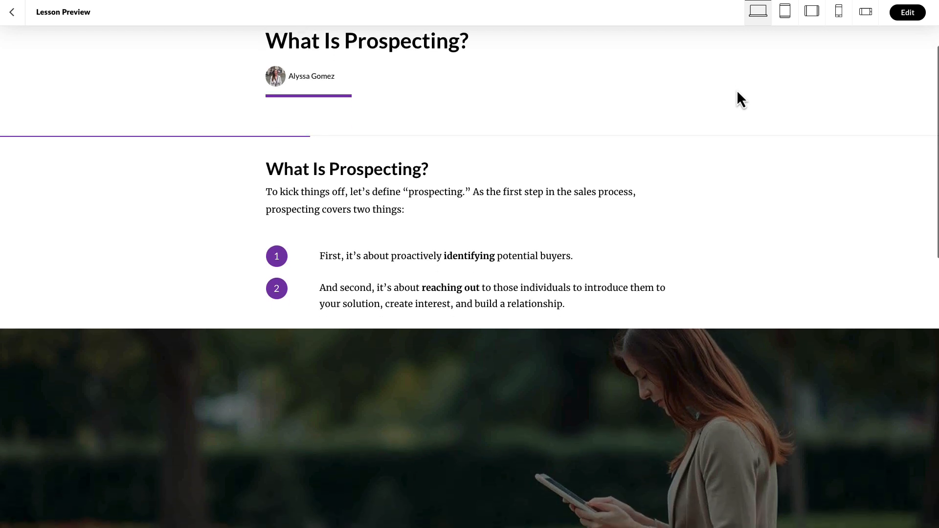
scroll(737, 89, "down", 1)
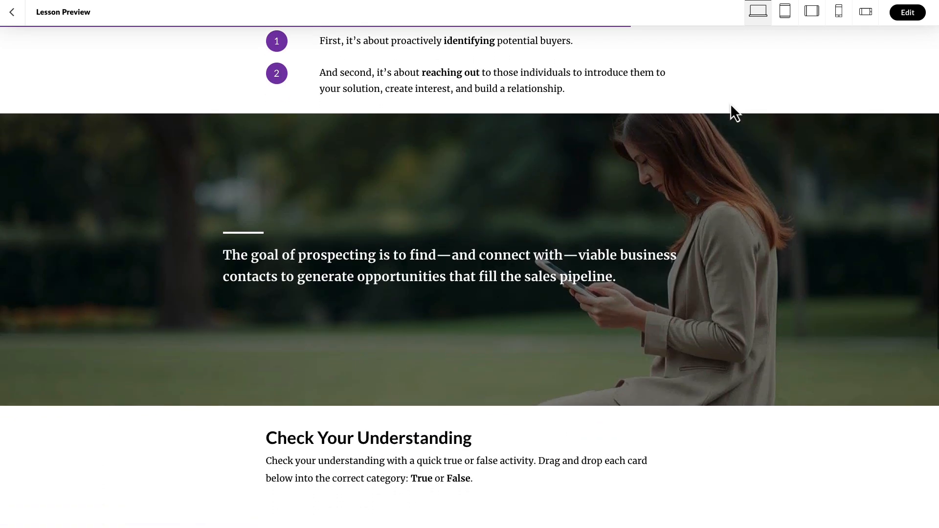